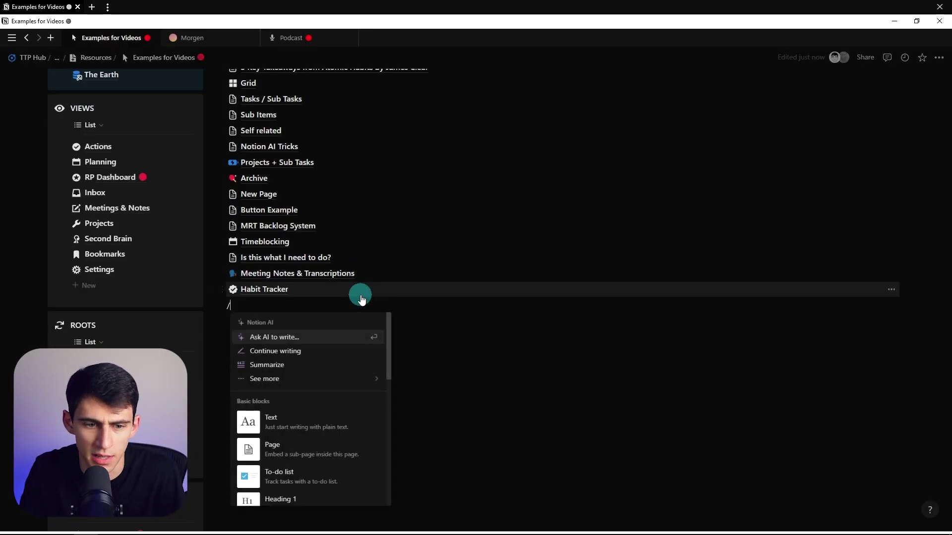
- Create a new Untitled sub-page under Examples for Videos with /page and open it
{"action": "key", "text": "Return"}
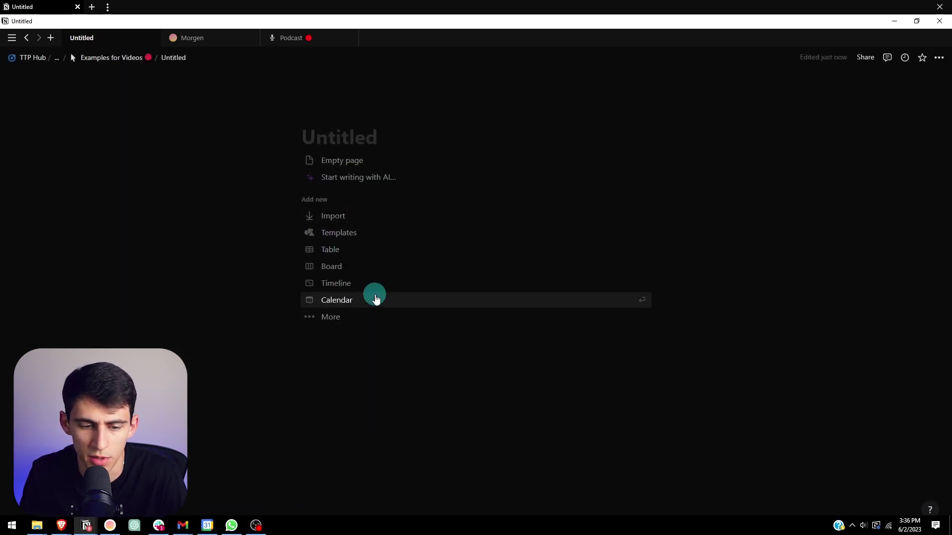
- Search templates for 'spr' and apply Projects, tasks & sprints to the new page
{"action": "left_click", "coordinate": [337, 232]}
{"action": "left_click", "coordinate": [137, 85]}
{"action": "type", "text": "proje"}
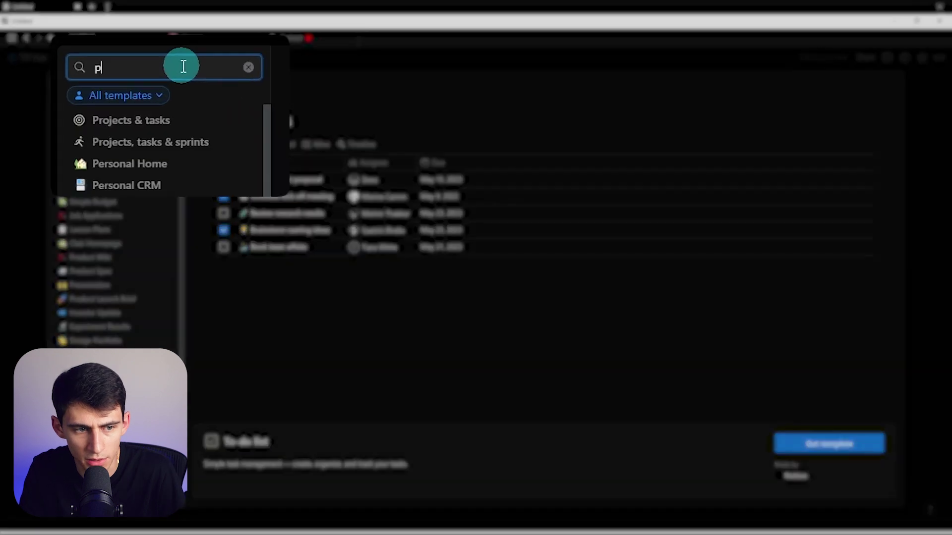
{"action": "key", "text": "BackSpace"}
{"action": "key", "text": "BackSpace"}
{"action": "key", "text": "BackSpace"}
{"action": "key", "text": "BackSpace"}
{"action": "key", "text": "BackSpace"}
{"action": "type", "text": "spr"}
{"action": "left_click", "coordinate": [193, 124]}
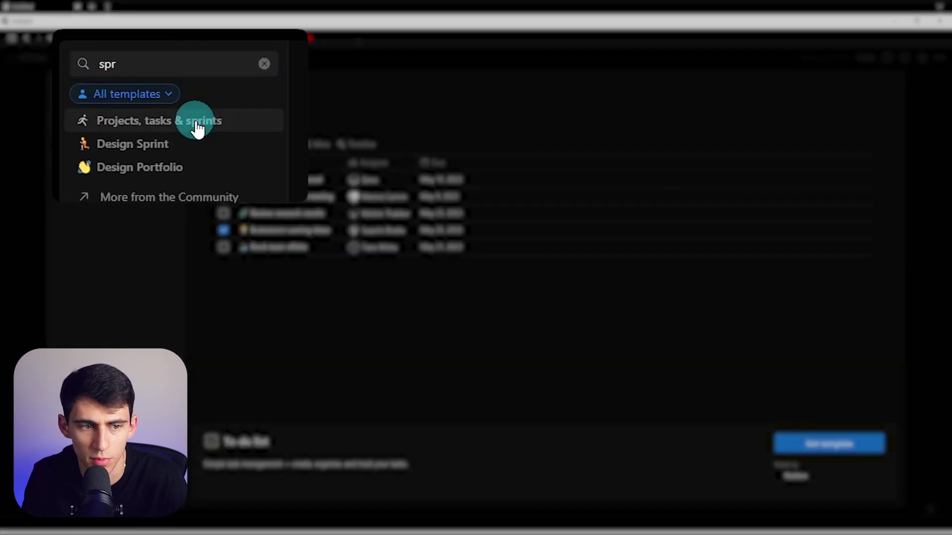
{"action": "left_click", "coordinate": [830, 453]}
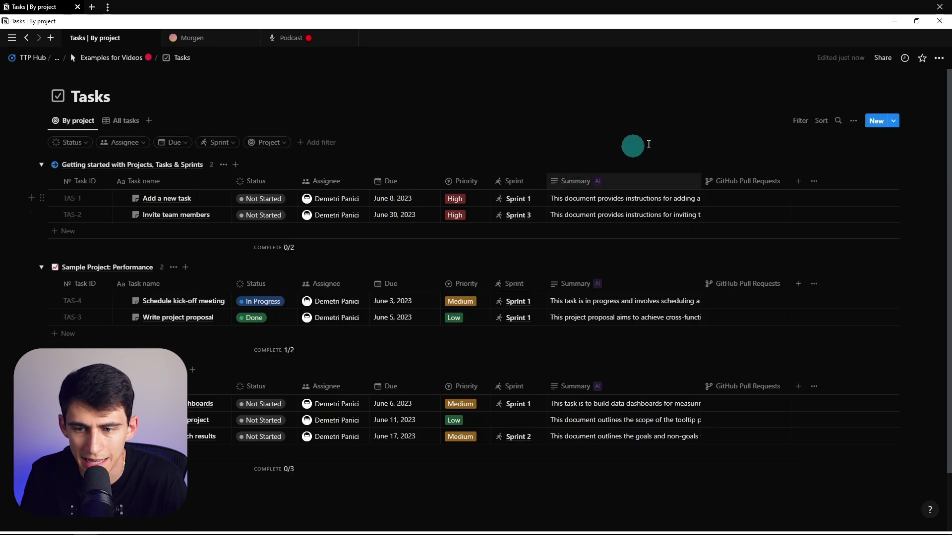
{"action": "scroll", "coordinate": [208, 282], "scroll_direction": "down", "scroll_amount": 2}
- Review the Task ID property settings, then add task TAS-8 to Sample Project: User Education
{"action": "scroll", "coordinate": [142, 244], "scroll_direction": "up", "scroll_amount": 2}
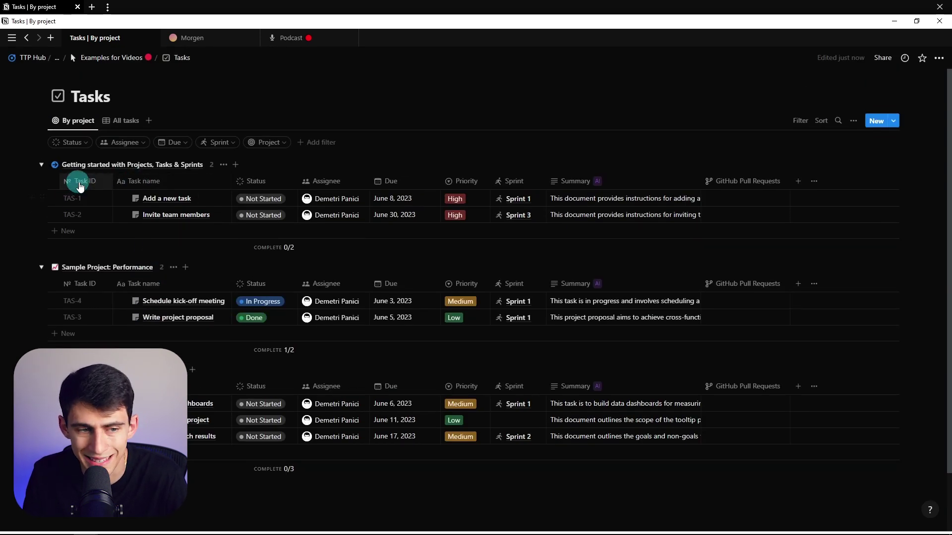
{"action": "left_click", "coordinate": [79, 186]}
{"action": "left_click", "coordinate": [84, 218]}
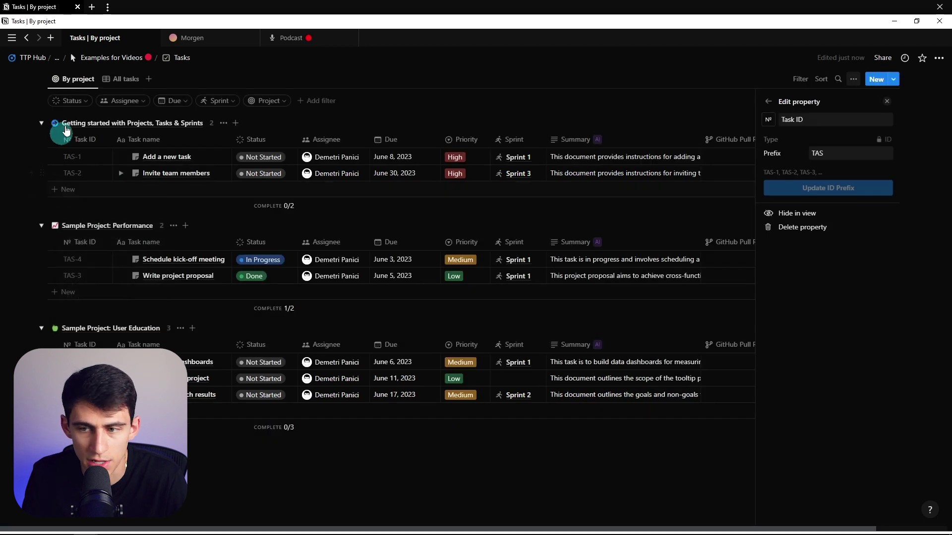
{"action": "left_click", "coordinate": [769, 126]}
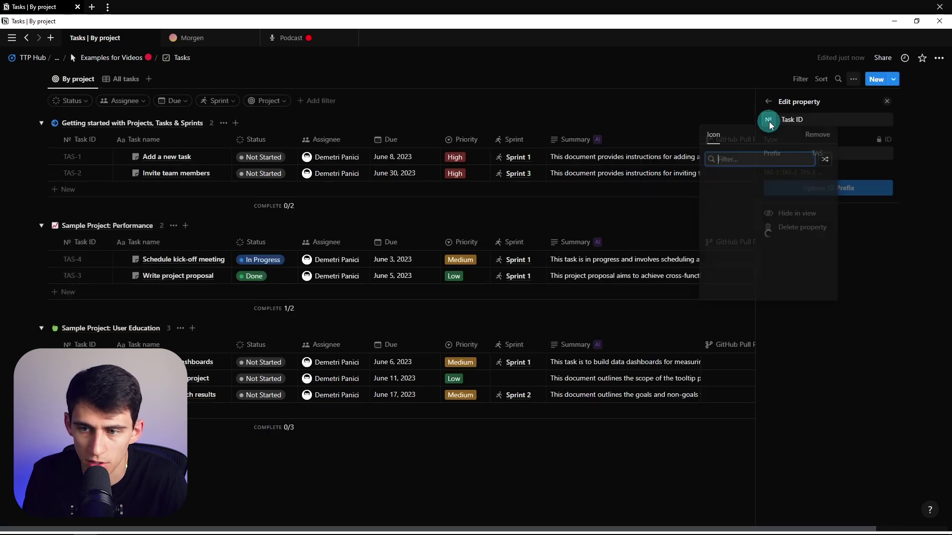
{"action": "left_click", "coordinate": [861, 144]}
{"action": "left_click", "coordinate": [880, 141]}
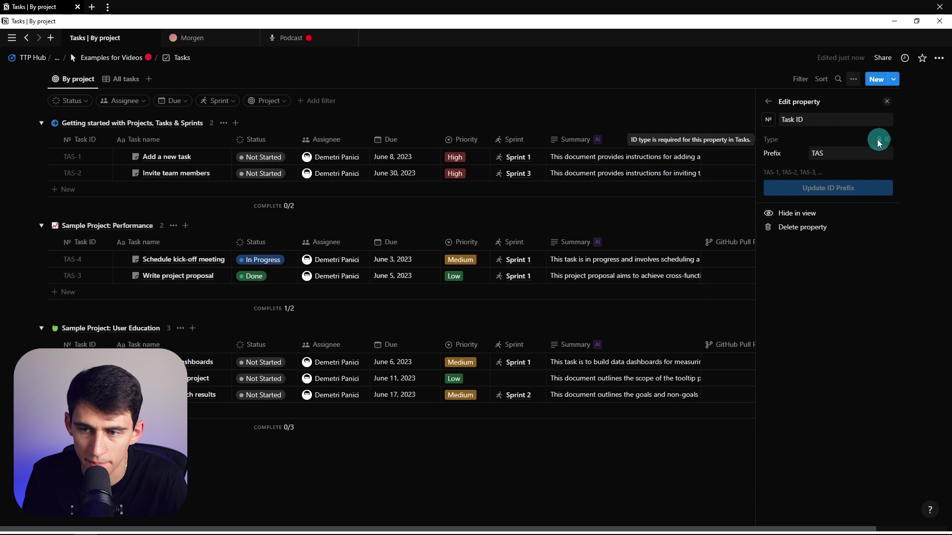
{"action": "left_click", "coordinate": [248, 424]}
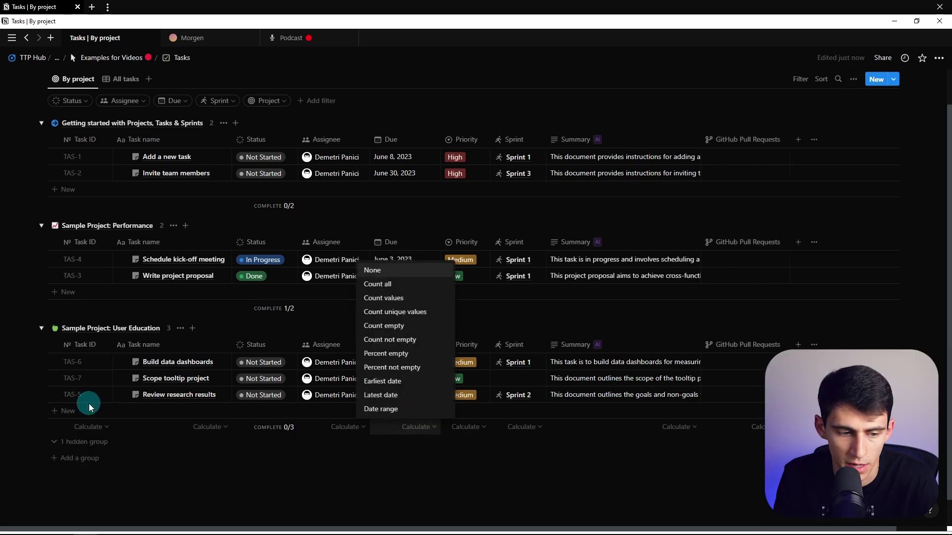
{"action": "left_click", "coordinate": [69, 411]}
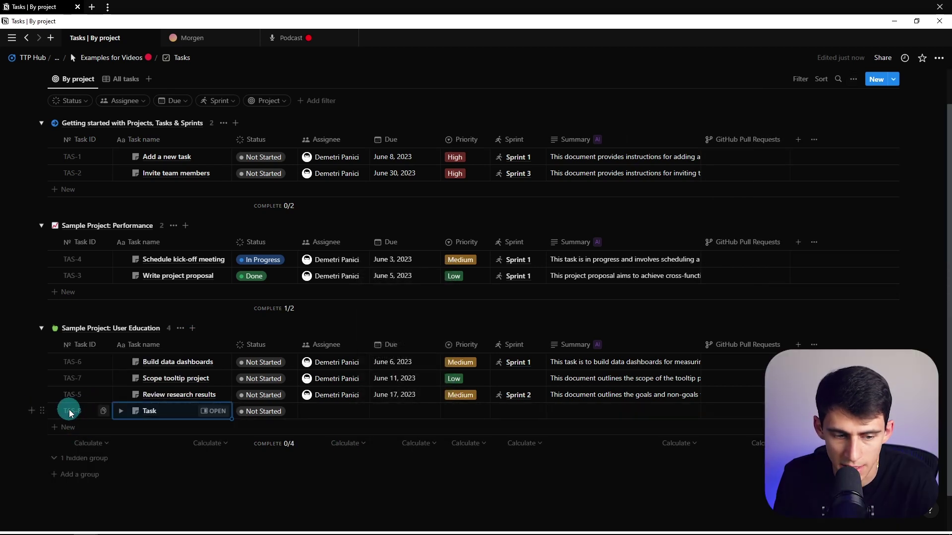
- On TAS-8, add Dependencies, undo it, and add a Description property instead
{"action": "left_click", "coordinate": [214, 411]}
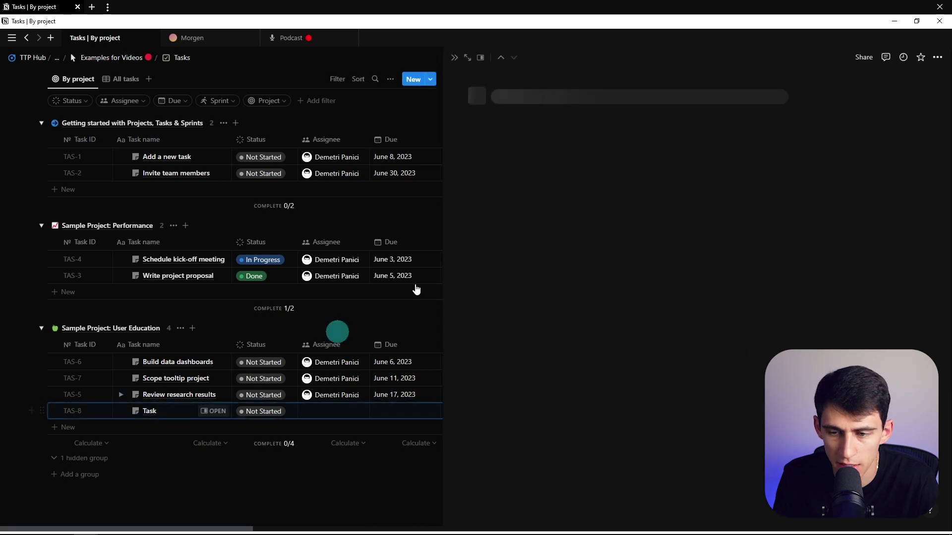
{"action": "left_click", "coordinate": [498, 330]}
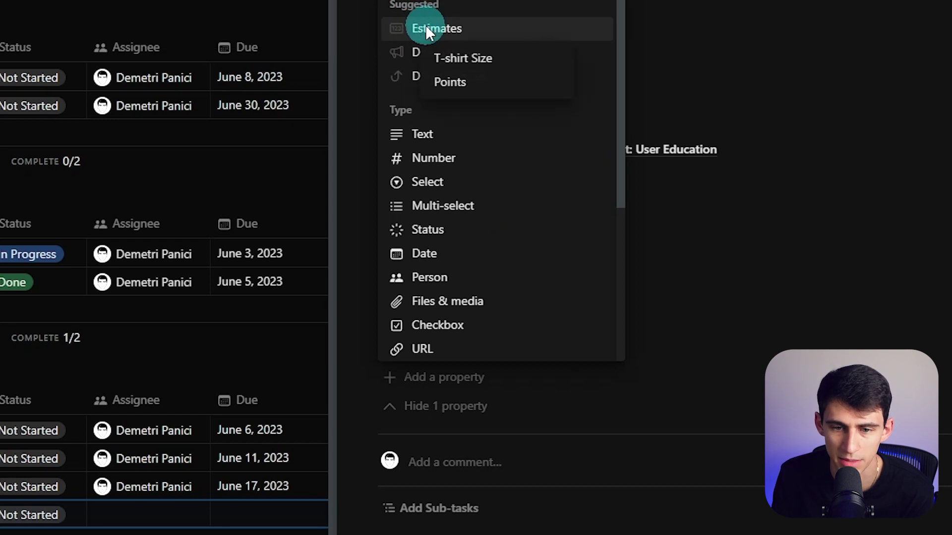
{"action": "key", "text": "Escape"}
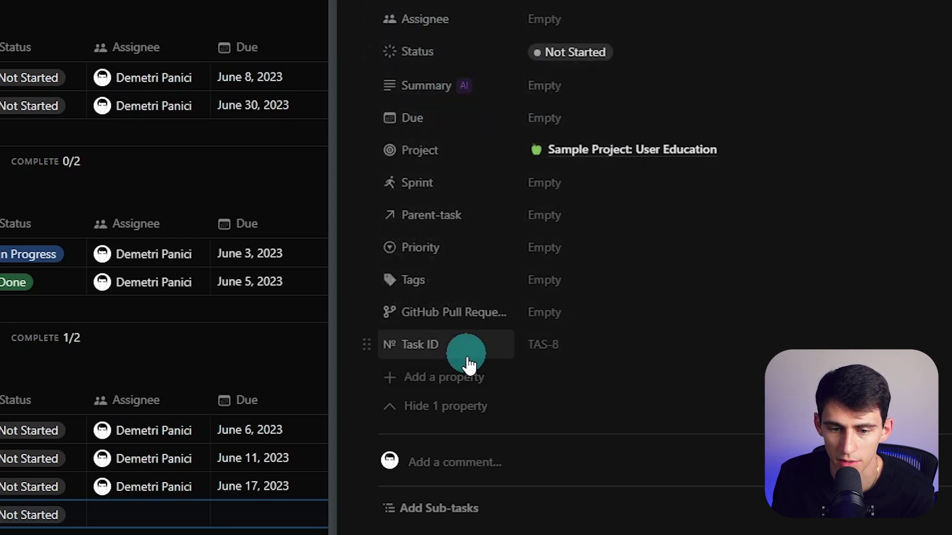
{"action": "left_click", "coordinate": [461, 377]}
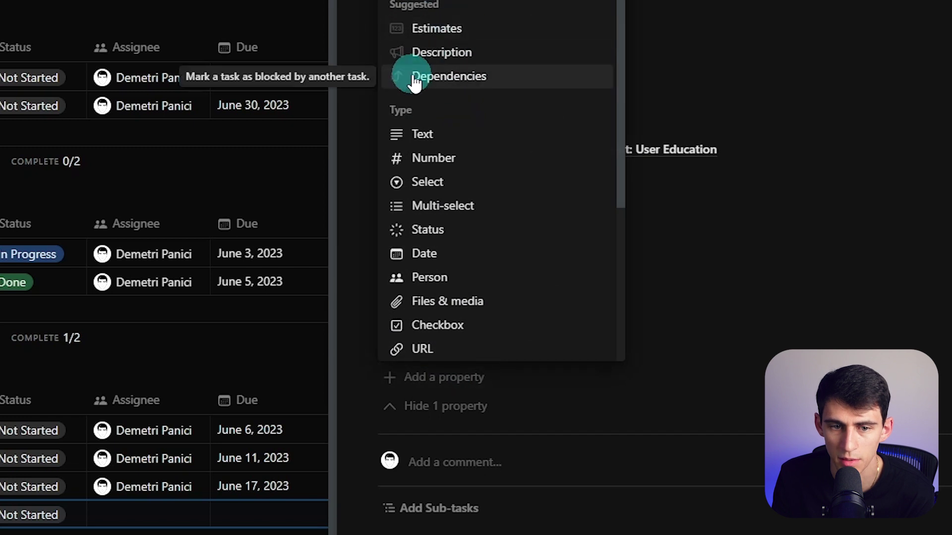
{"action": "left_click", "coordinate": [404, 78]}
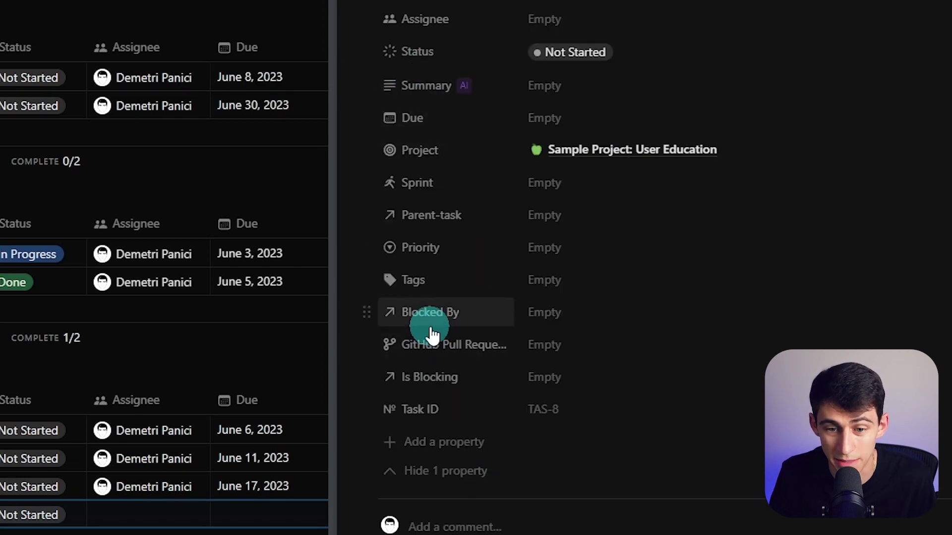
{"action": "key", "text": "ctrl+z"}
{"action": "left_click", "coordinate": [434, 379]}
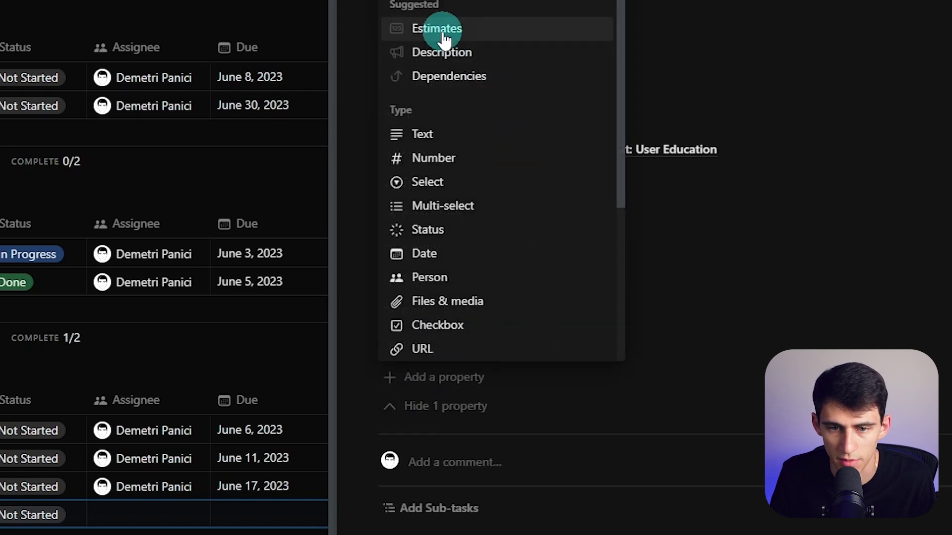
{"action": "left_click", "coordinate": [422, 58]}
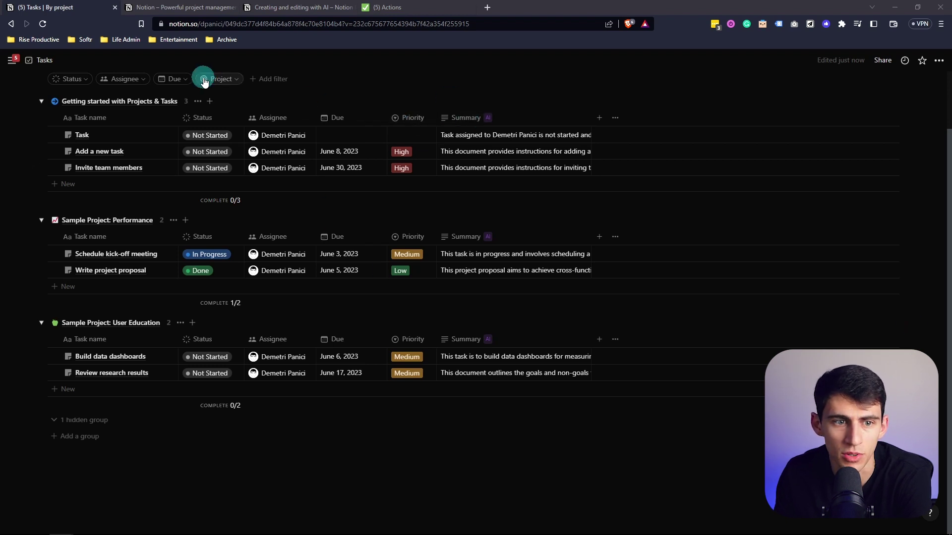
- Scroll up to the Tasks | By project view's title in the browser
{"action": "scroll", "coordinate": [223, 158], "scroll_direction": "up", "scroll_amount": 2}
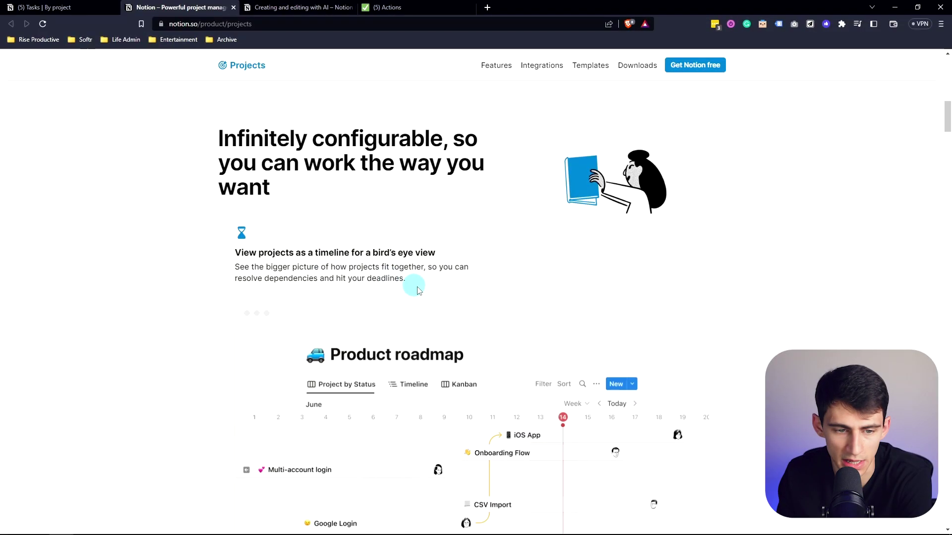
- Scroll down the Notion Projects product page to the automated-sprints Sprint board demo
{"action": "scroll", "coordinate": [642, 288], "scroll_direction": "down", "scroll_amount": 5}
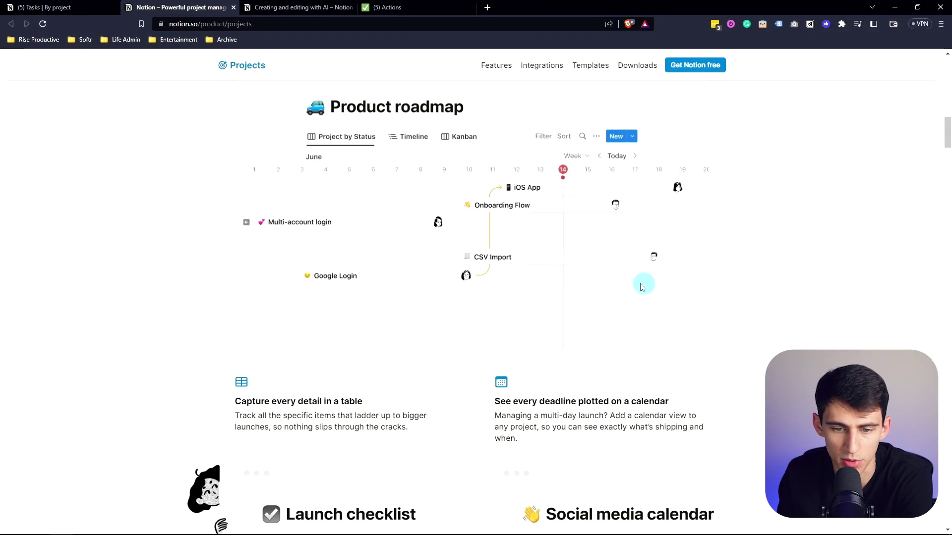
{"action": "scroll", "coordinate": [540, 256], "scroll_direction": "down", "scroll_amount": 4}
{"action": "scroll", "coordinate": [350, 261], "scroll_direction": "down", "scroll_amount": 8}
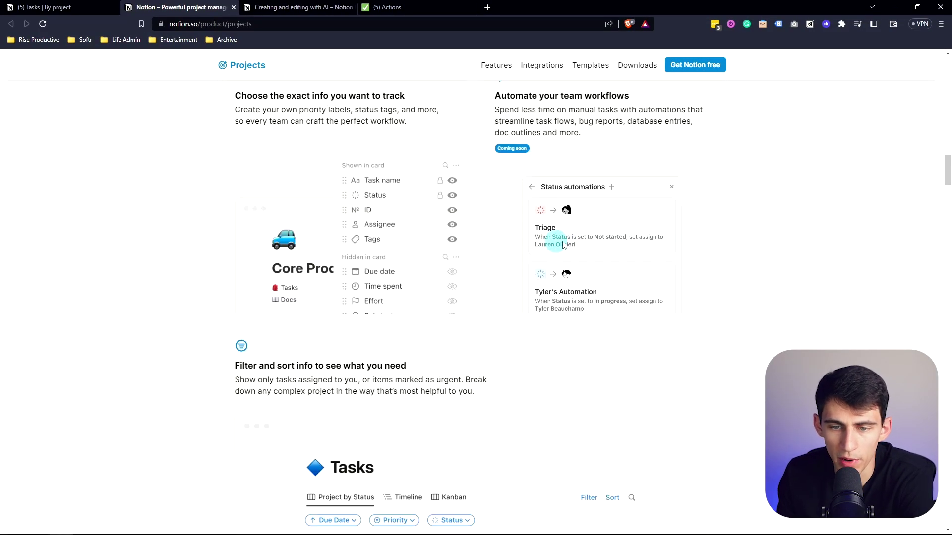
{"action": "scroll", "coordinate": [434, 139], "scroll_direction": "up", "scroll_amount": 2}
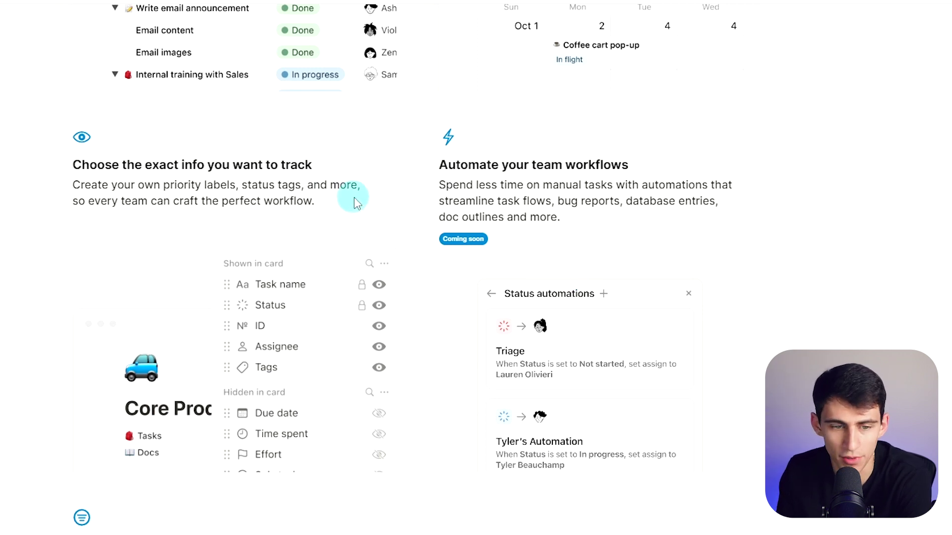
{"action": "scroll", "coordinate": [320, 201], "scroll_direction": "down", "scroll_amount": 12}
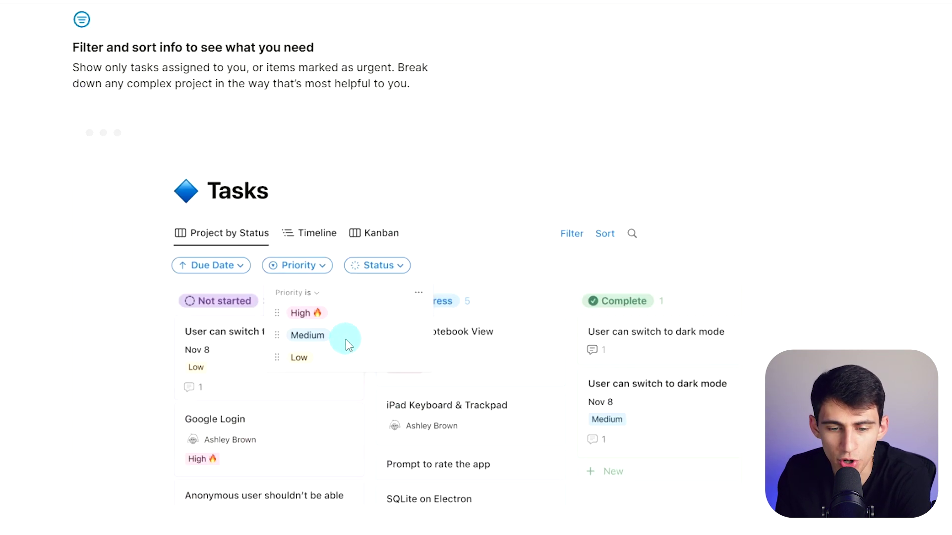
{"action": "scroll", "coordinate": [300, 178], "scroll_direction": "down", "scroll_amount": 15}
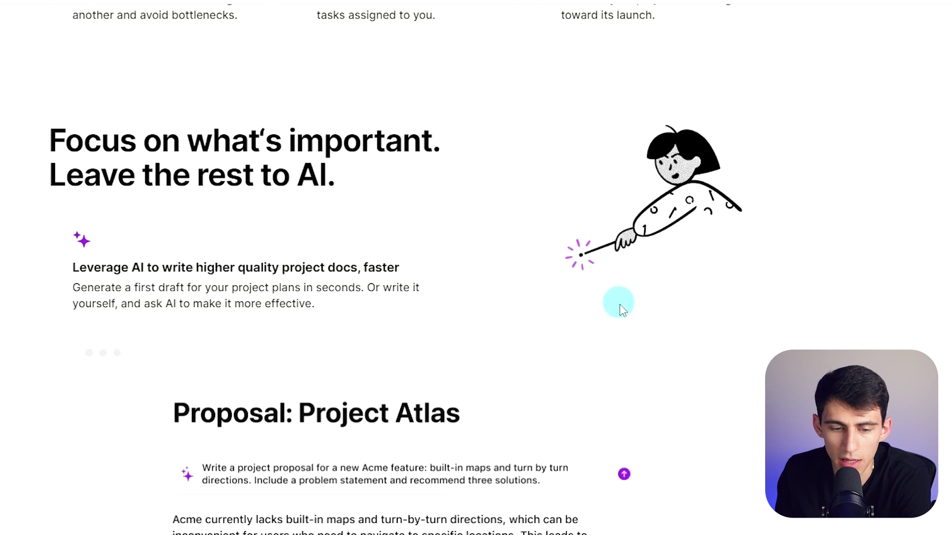
{"action": "scroll", "coordinate": [114, 271], "scroll_direction": "down", "scroll_amount": 15}
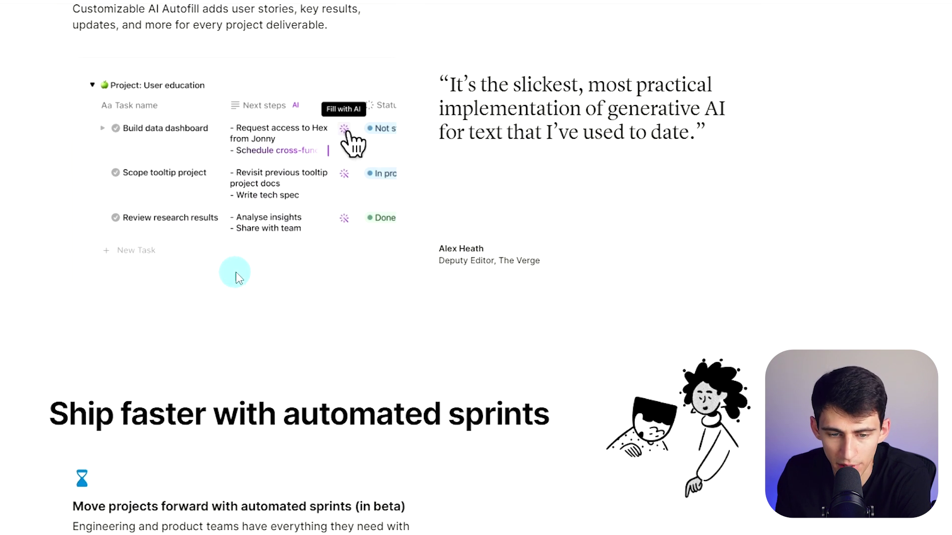
{"action": "scroll", "coordinate": [517, 277], "scroll_direction": "down", "scroll_amount": 7}
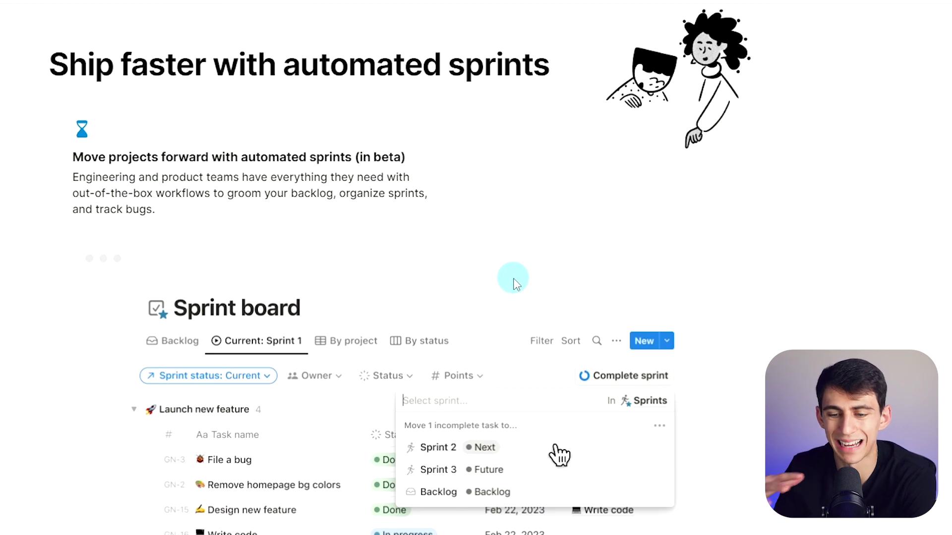
{"action": "scroll", "coordinate": [513, 304], "scroll_direction": "down", "scroll_amount": 3}
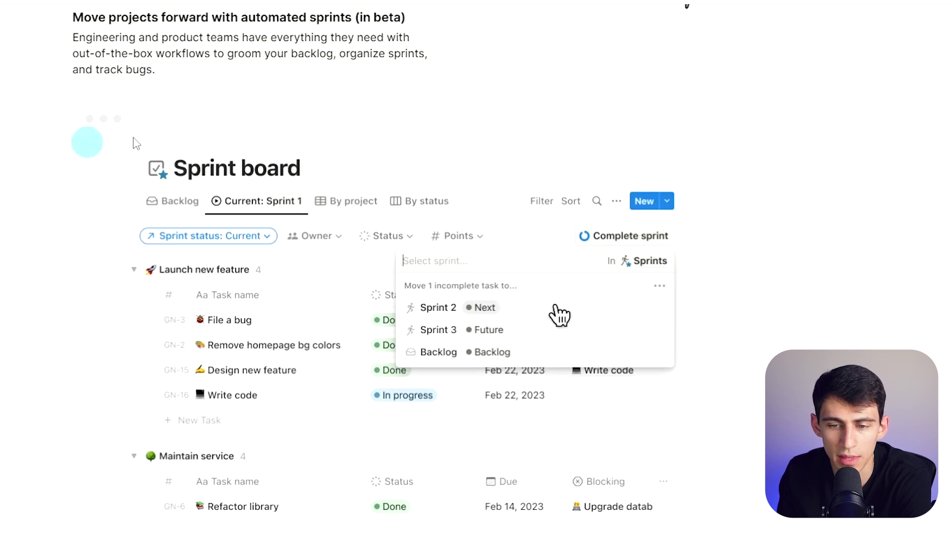
- Enlarge the Sprint board demo, close it, and continue toward the GitHub integrations section
{"action": "left_click", "coordinate": [559, 315]}
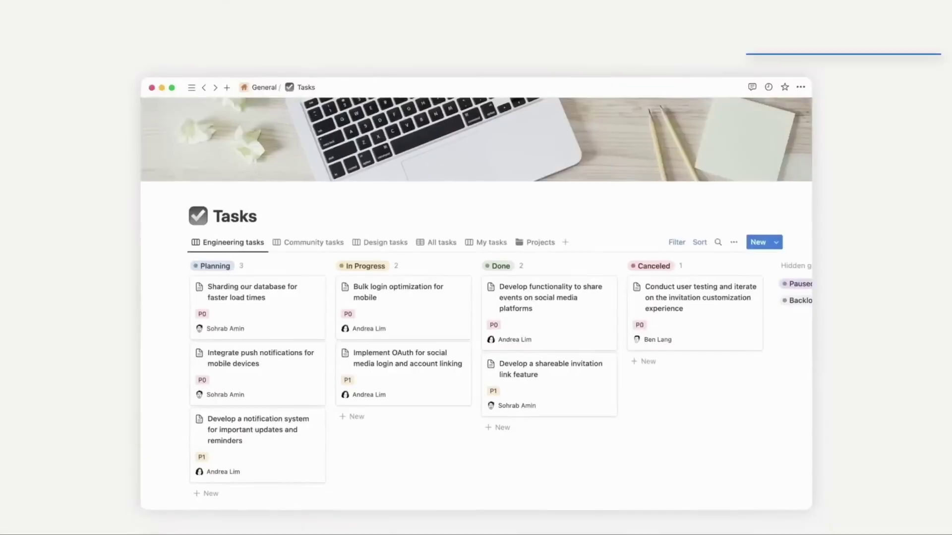
{"action": "left_click", "coordinate": [308, 241]}
{"action": "left_click", "coordinate": [394, 243]}
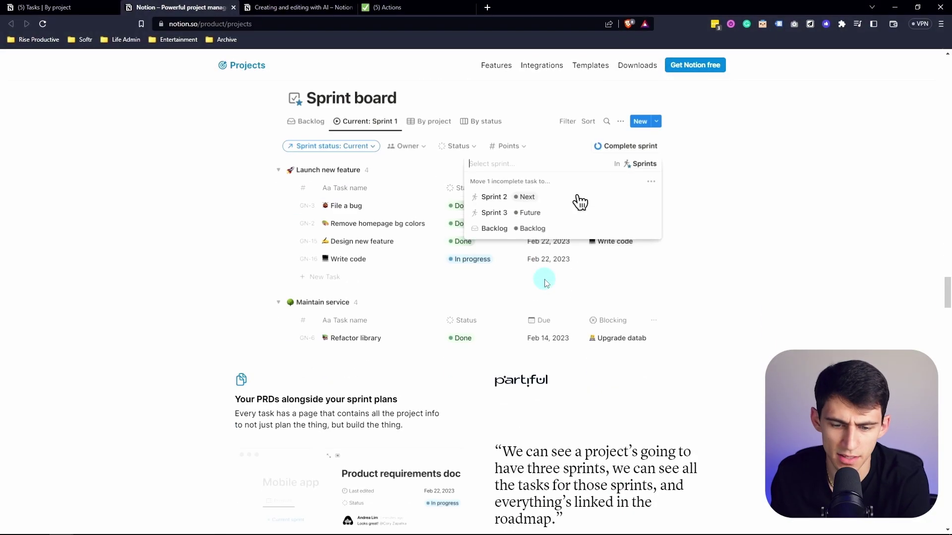
{"action": "scroll", "coordinate": [545, 282], "scroll_direction": "down", "scroll_amount": 9}
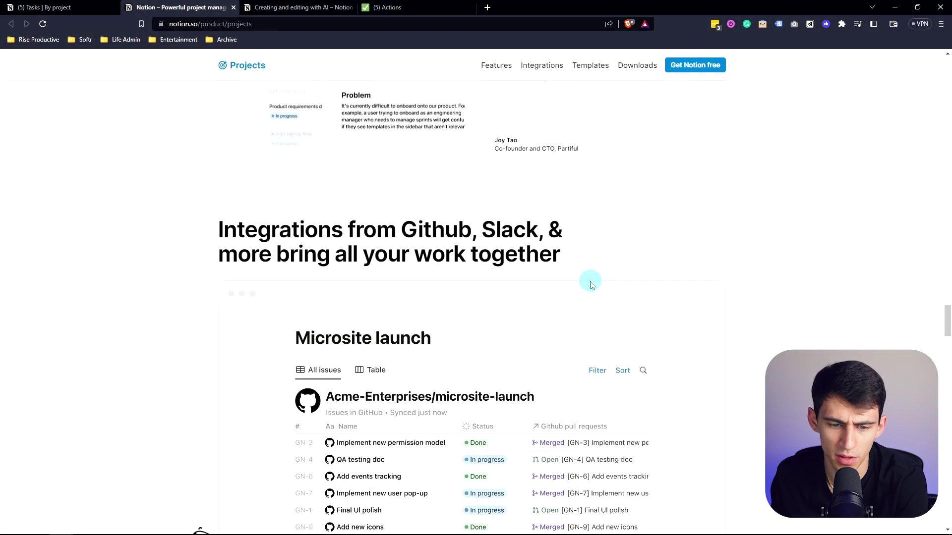
- Scroll past the GitHub integrations and Top teams testimonials to 'Get started in seconds'
{"action": "scroll", "coordinate": [559, 340], "scroll_direction": "down", "scroll_amount": 4}
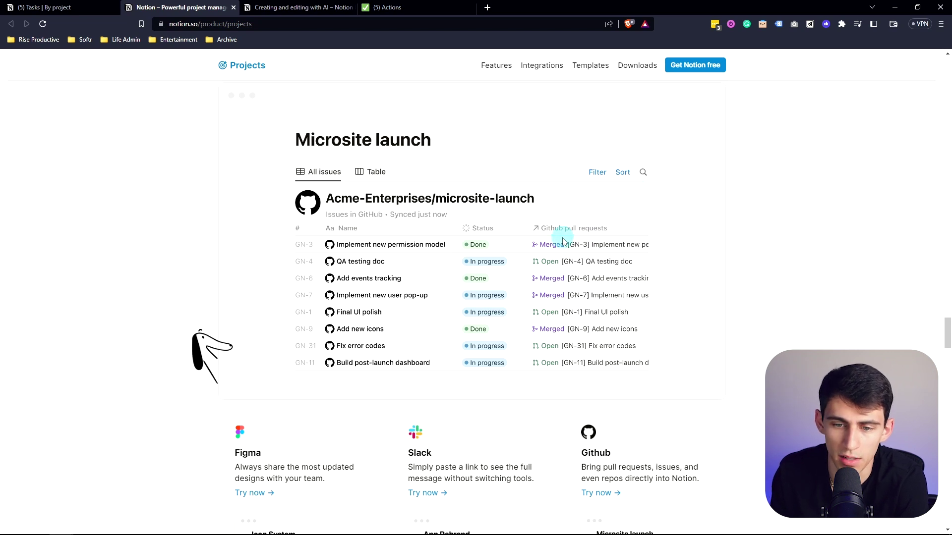
{"action": "scroll", "coordinate": [496, 306], "scroll_direction": "down", "scroll_amount": 4}
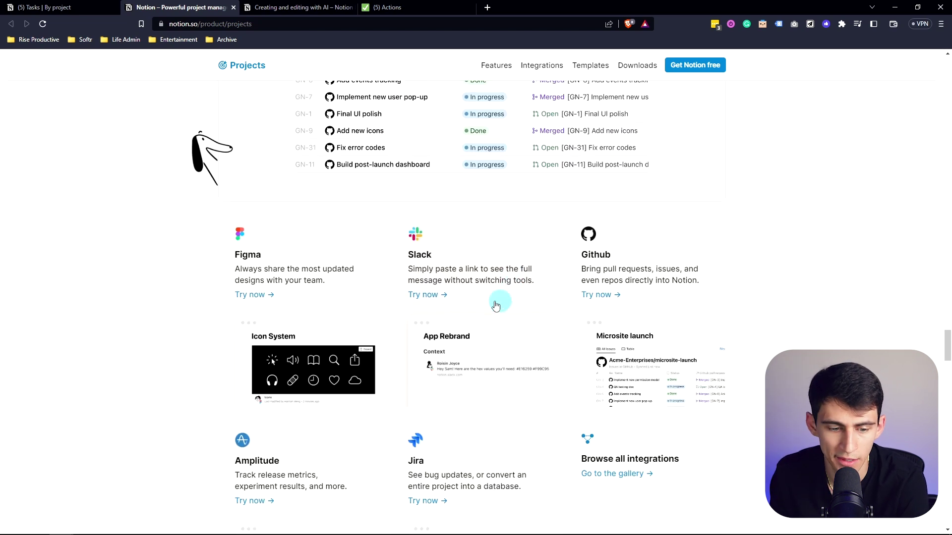
{"action": "scroll", "coordinate": [476, 243], "scroll_direction": "down", "scroll_amount": 2}
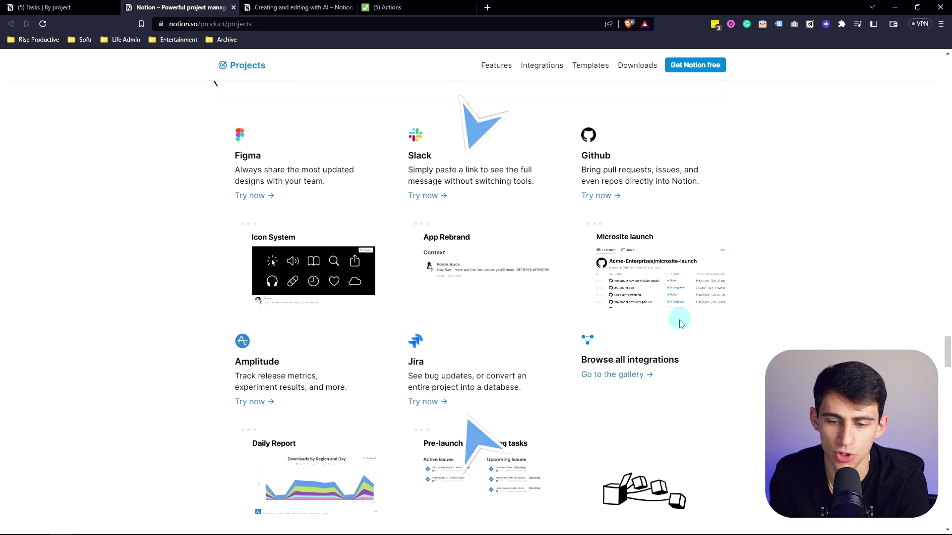
{"action": "scroll", "coordinate": [571, 355], "scroll_direction": "down", "scroll_amount": 6}
{"action": "scroll", "coordinate": [517, 286], "scroll_direction": "down", "scroll_amount": 2}
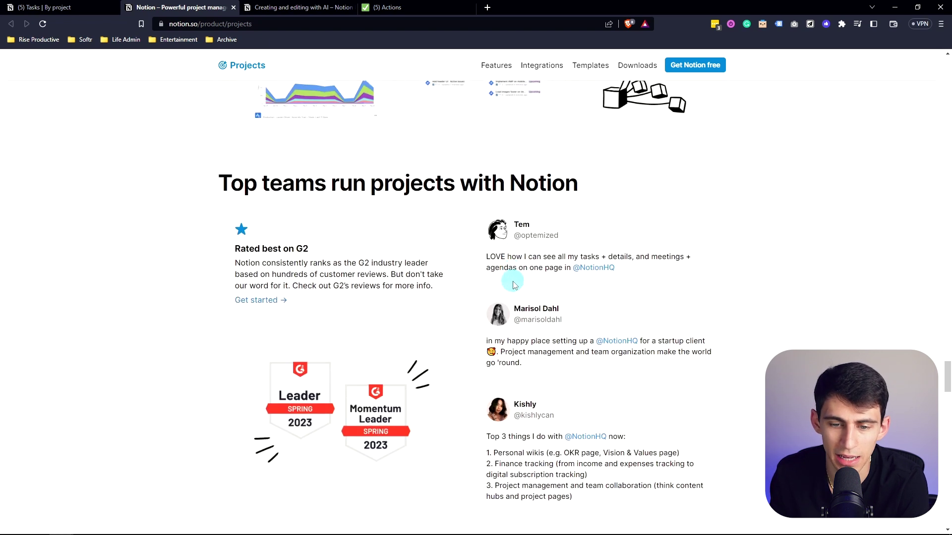
{"action": "scroll", "coordinate": [466, 193], "scroll_direction": "down", "scroll_amount": 8}
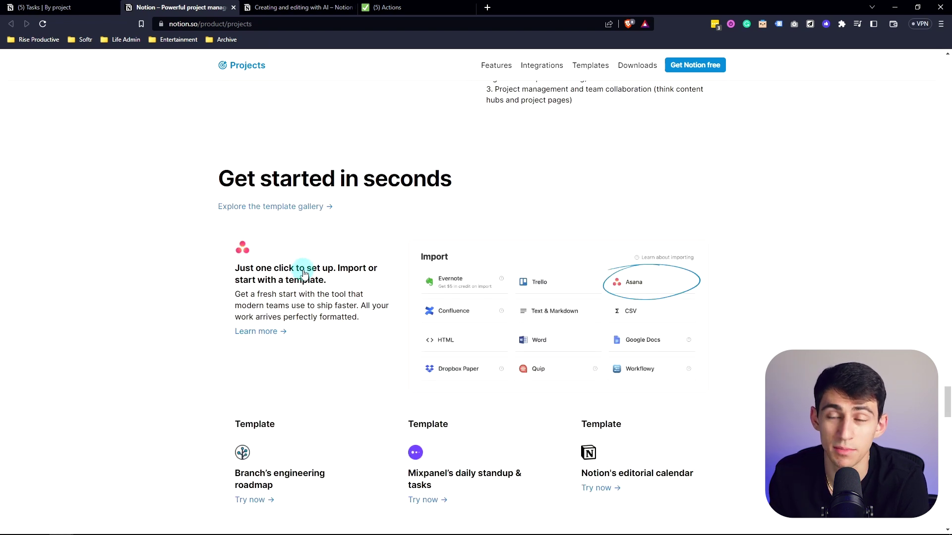
- Scroll through the templates, Wikis, Docs and Notion AI sections, then return to Sprint 1 beside Tasks
{"action": "scroll", "coordinate": [303, 273], "scroll_direction": "down", "scroll_amount": 4}
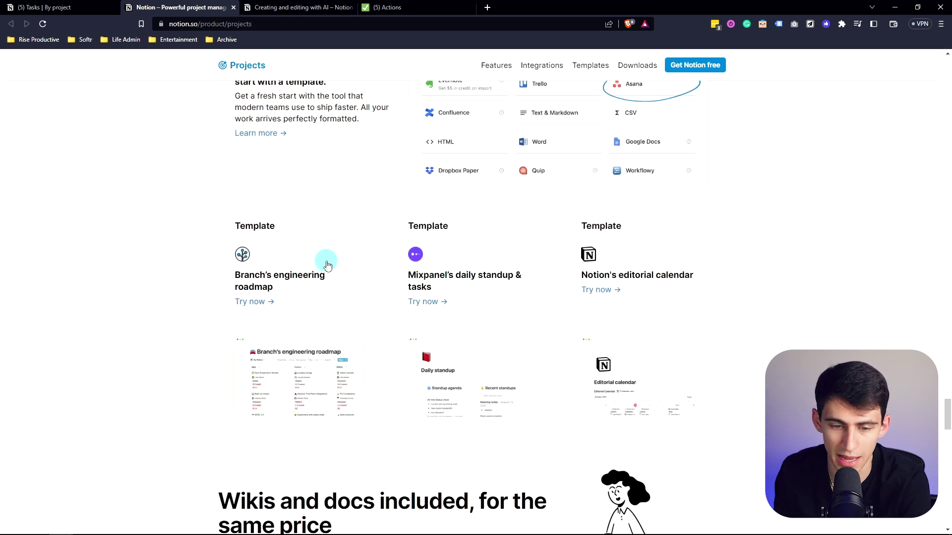
{"action": "scroll", "coordinate": [327, 267], "scroll_direction": "down", "scroll_amount": 2}
{"action": "scroll", "coordinate": [518, 222], "scroll_direction": "down", "scroll_amount": 2}
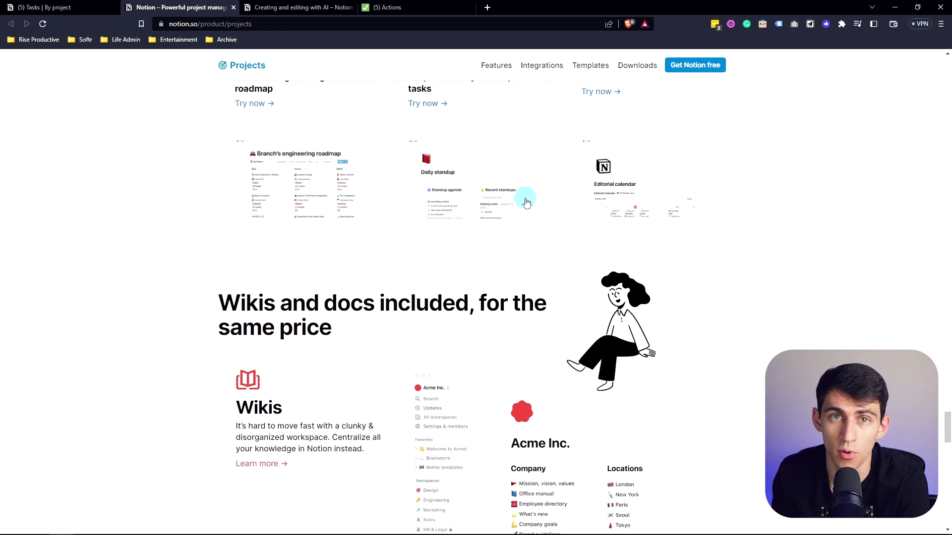
{"action": "scroll", "coordinate": [530, 203], "scroll_direction": "down", "scroll_amount": 3}
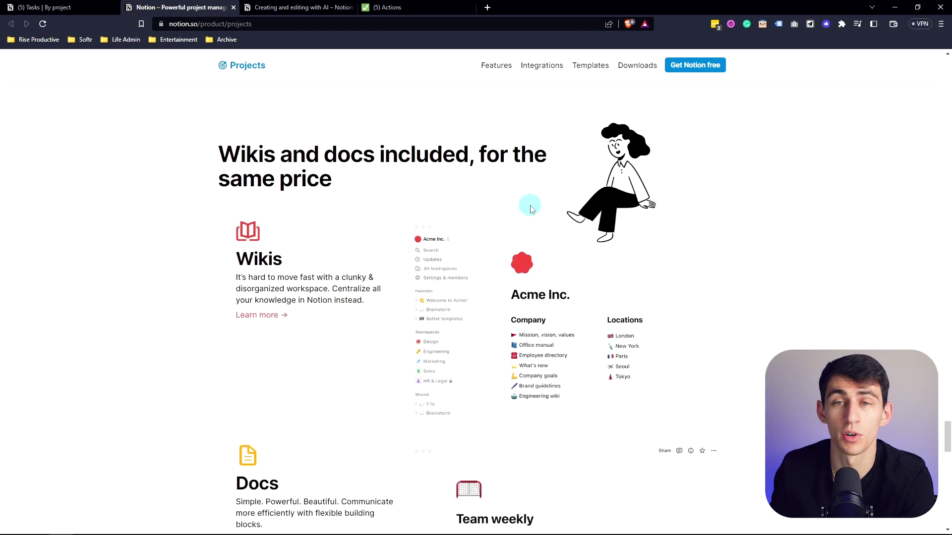
{"action": "scroll", "coordinate": [518, 219], "scroll_direction": "down", "scroll_amount": 6}
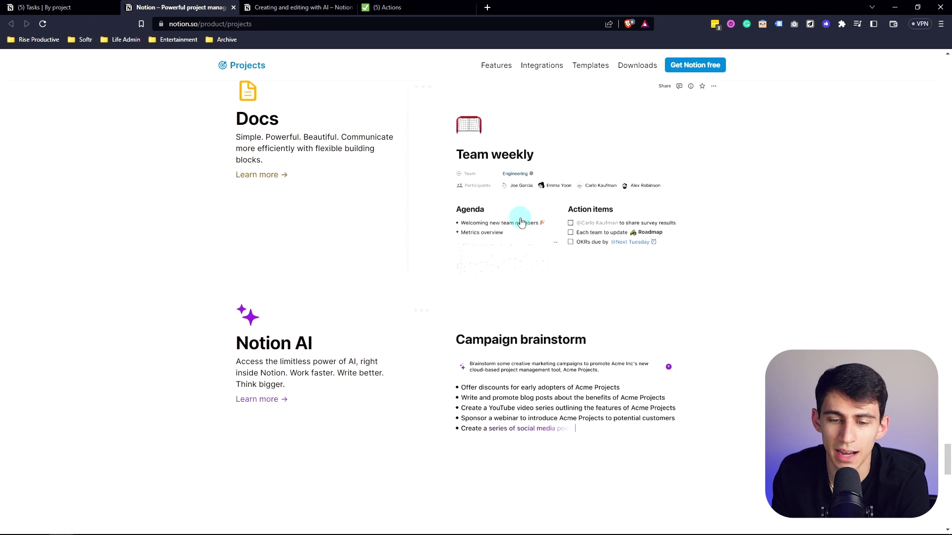
{"action": "scroll", "coordinate": [521, 223], "scroll_direction": "down", "scroll_amount": 4}
{"action": "scroll", "coordinate": [538, 218], "scroll_direction": "up", "scroll_amount": 2}
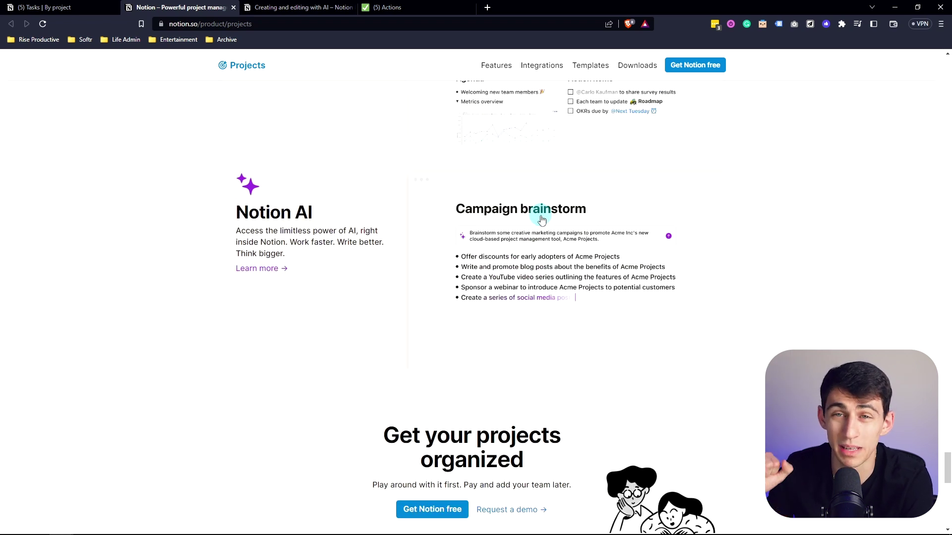
{"action": "scroll", "coordinate": [542, 220], "scroll_direction": "down", "scroll_amount": 4}
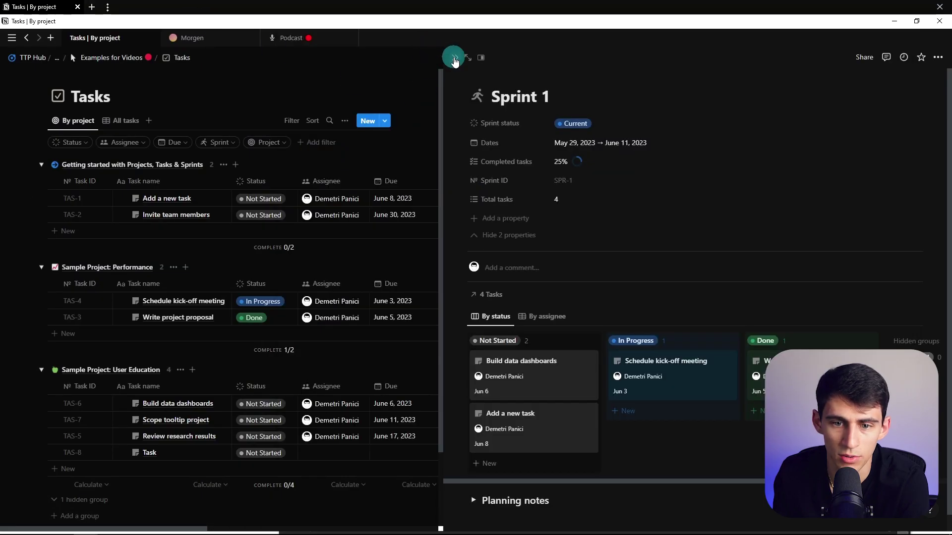
- Close Sprint 1 and start connecting GitHub (Workspace) from TAS-1's GitHub Pull Requests cell
{"action": "left_click", "coordinate": [454, 59]}
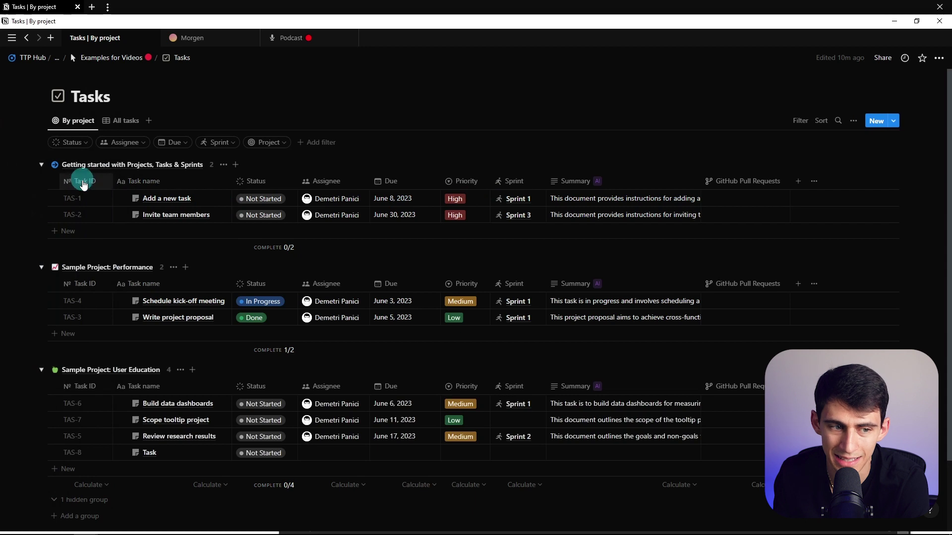
{"action": "left_click", "coordinate": [83, 185]}
{"action": "left_click", "coordinate": [185, 199]}
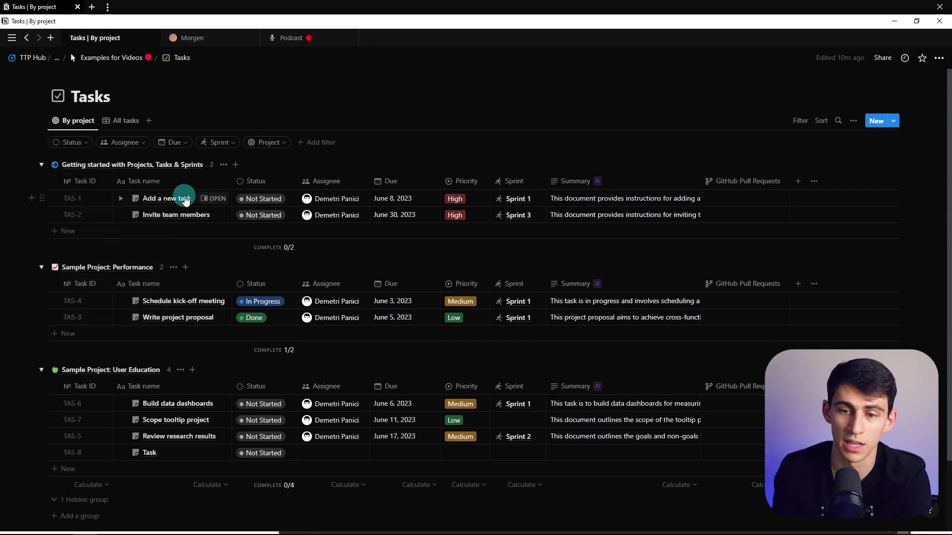
{"action": "left_click", "coordinate": [763, 203]}
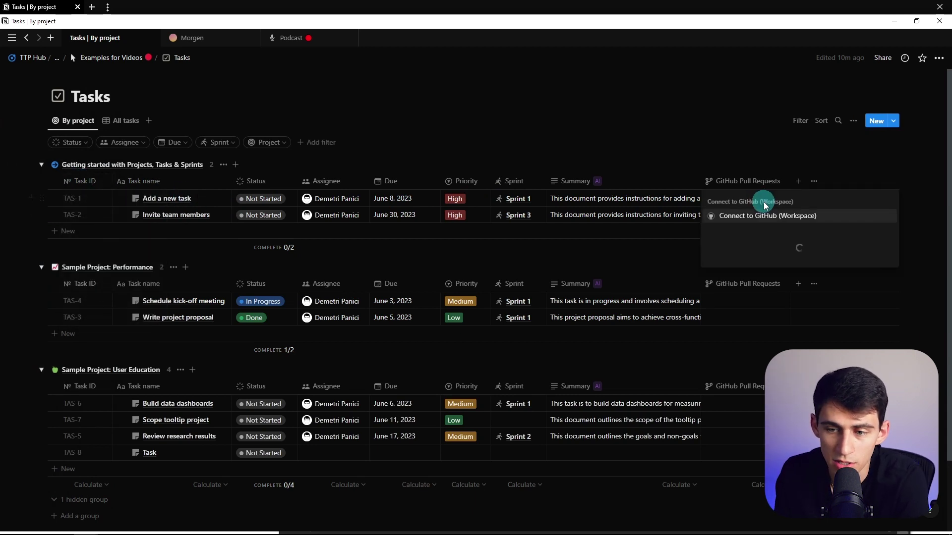
{"action": "key", "text": "Escape"}
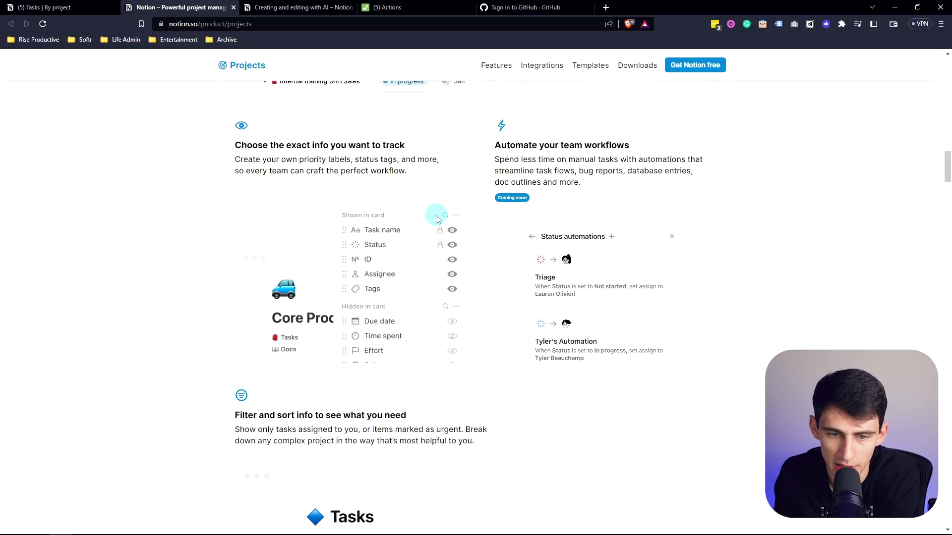
{"action": "left_click", "coordinate": [96, 6]}
{"action": "left_click", "coordinate": [853, 123]}
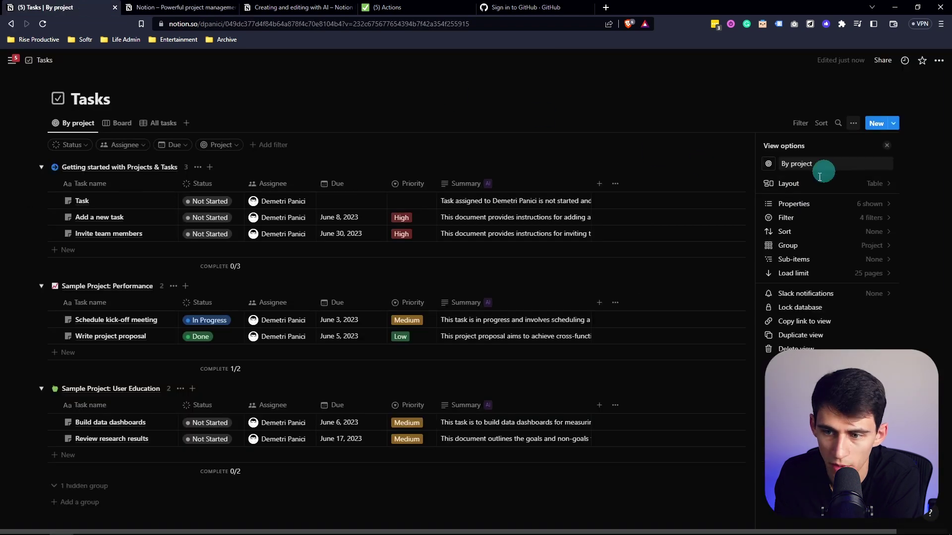
{"action": "left_click", "coordinate": [788, 201]}
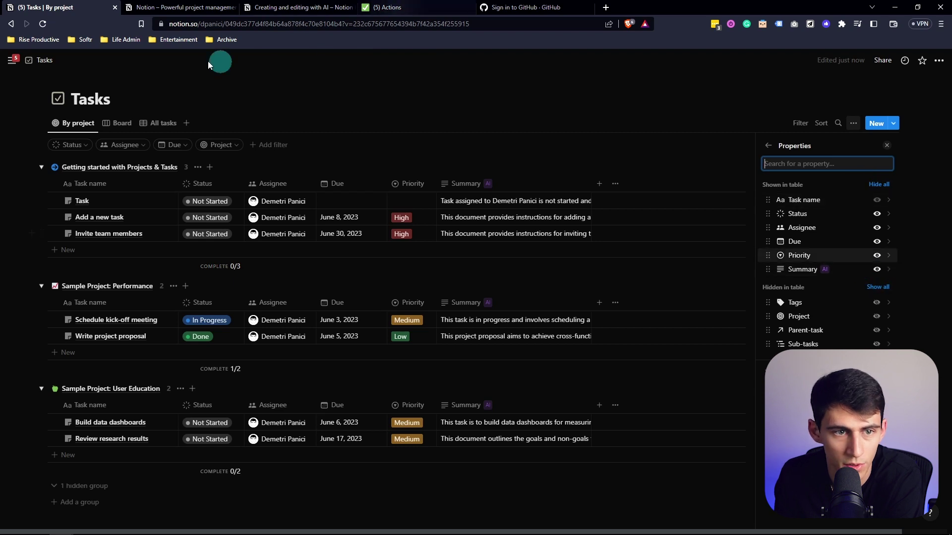
{"action": "left_click", "coordinate": [168, 7]}
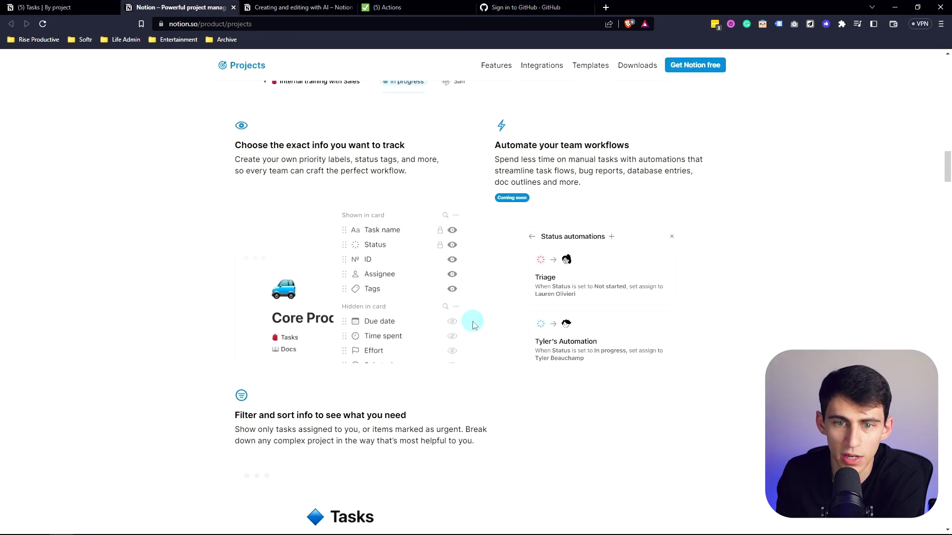
- Scroll up to the Team projects demo with its AI-written Next steps table
{"action": "scroll", "coordinate": [475, 320], "scroll_direction": "up", "scroll_amount": 6}
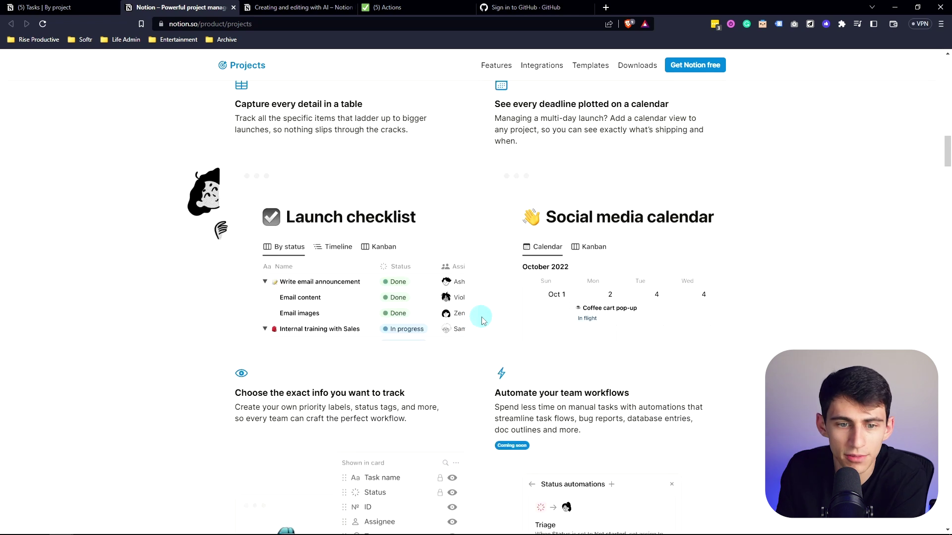
{"action": "scroll", "coordinate": [492, 290], "scroll_direction": "up", "scroll_amount": 7}
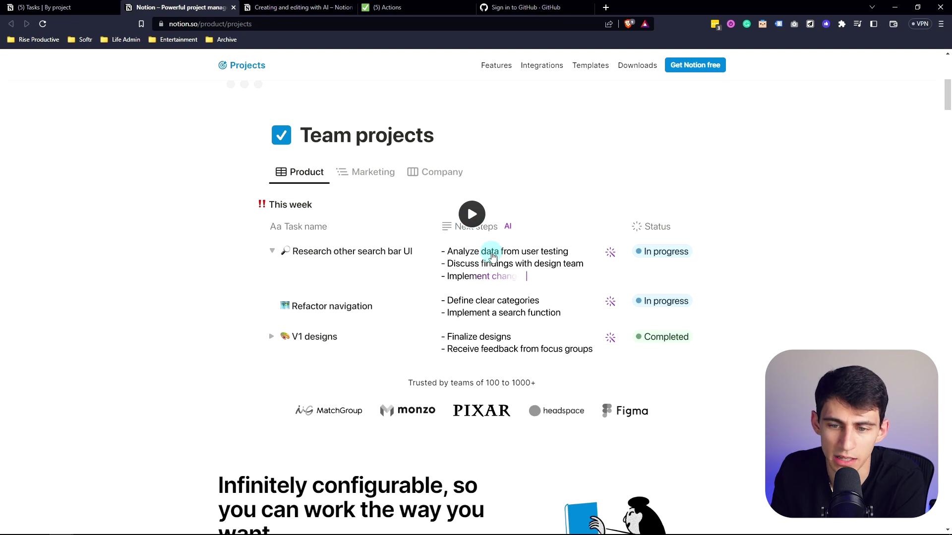
- Scroll past the Team projects demo to the 'Infinitely configurable' timeline view section
{"action": "scroll", "coordinate": [491, 268], "scroll_direction": "down", "scroll_amount": 2}
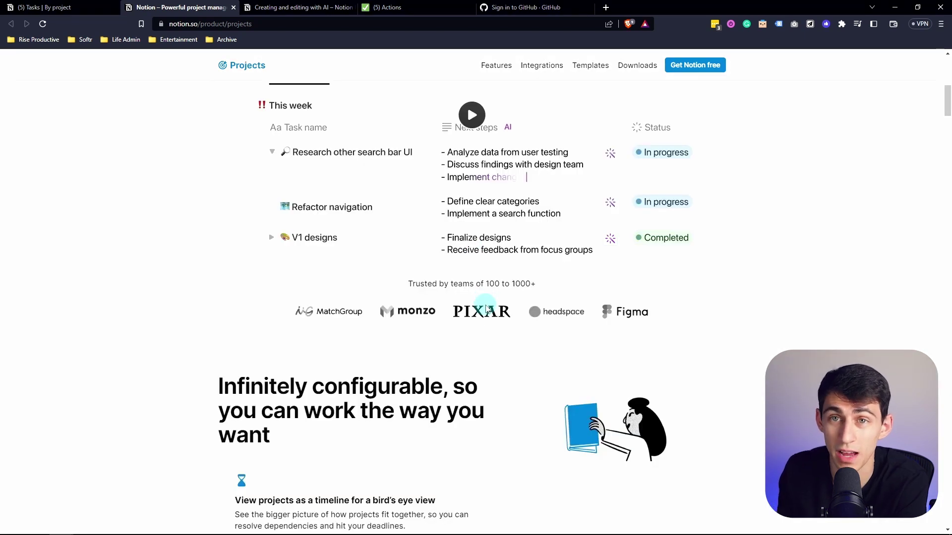